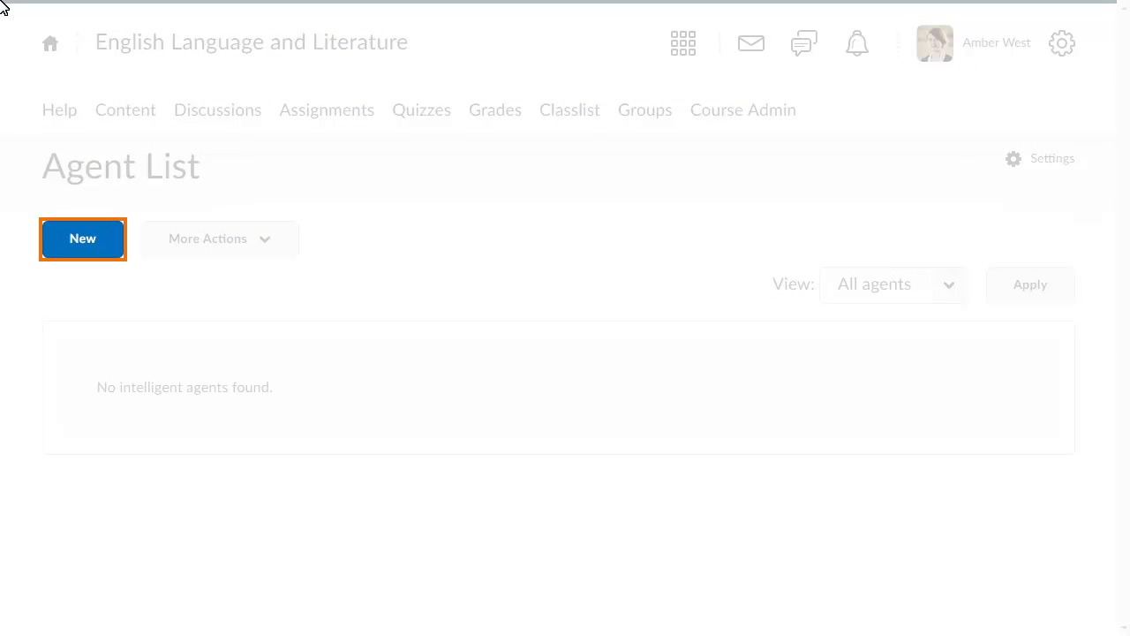
Create a new agent named "Login notice" with the description "Checking for users that have not logged in within a specific number of days.".
{"action": "left_click", "coordinate": [81, 240]}
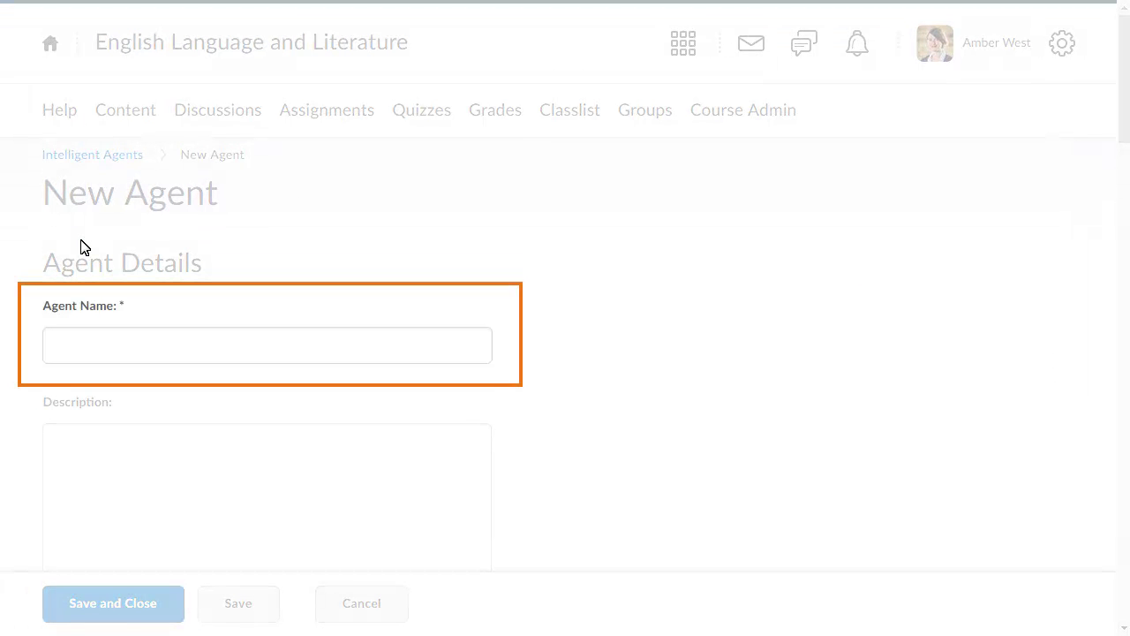
{"action": "left_click", "coordinate": [60, 350]}
{"action": "type", "text": "Login notice"}
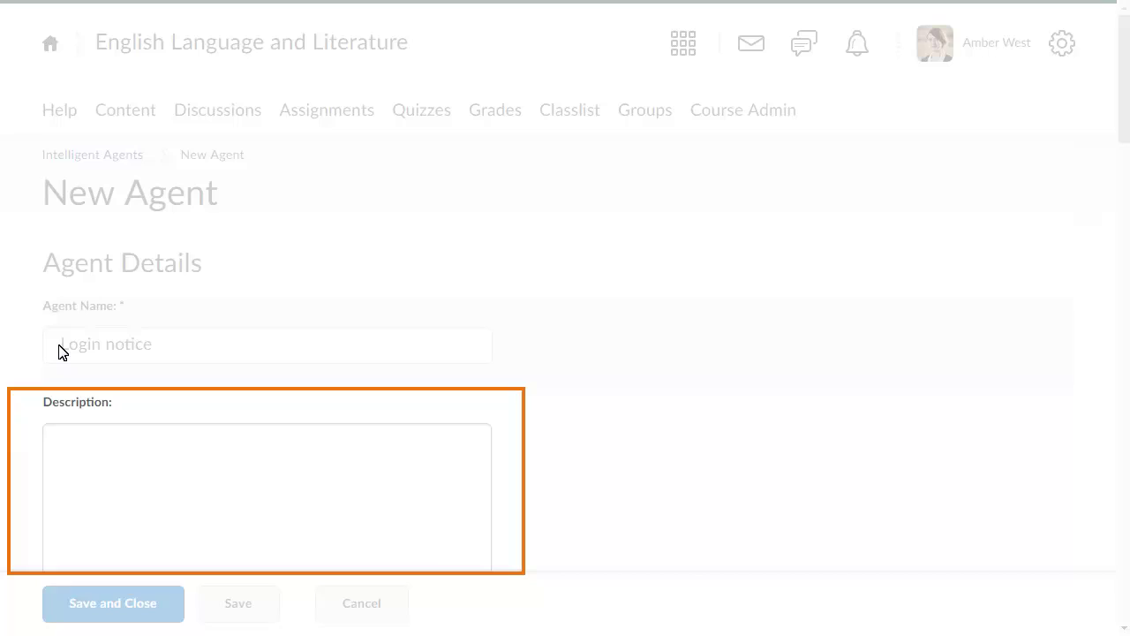
{"action": "left_click", "coordinate": [56, 443]}
{"action": "type", "text": "Checking for users that have not logged in within a specific number of days."}
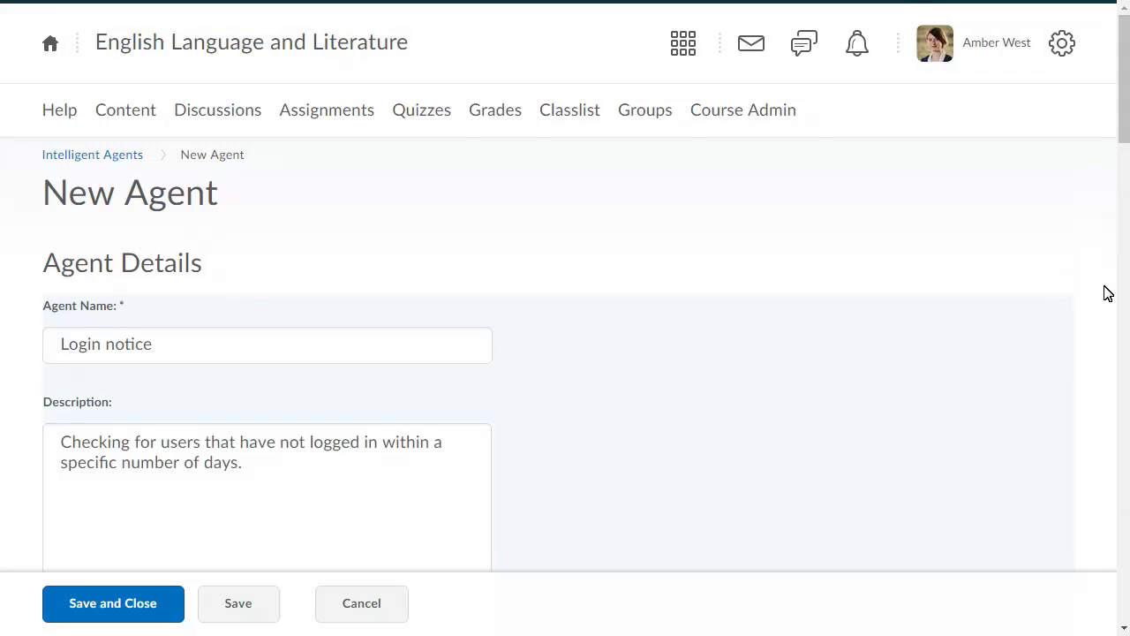
Enable the login activity criteria and make the agent act when a user has not logged in for at least 5 days.
{"action": "left_click", "coordinate": [1123, 246]}
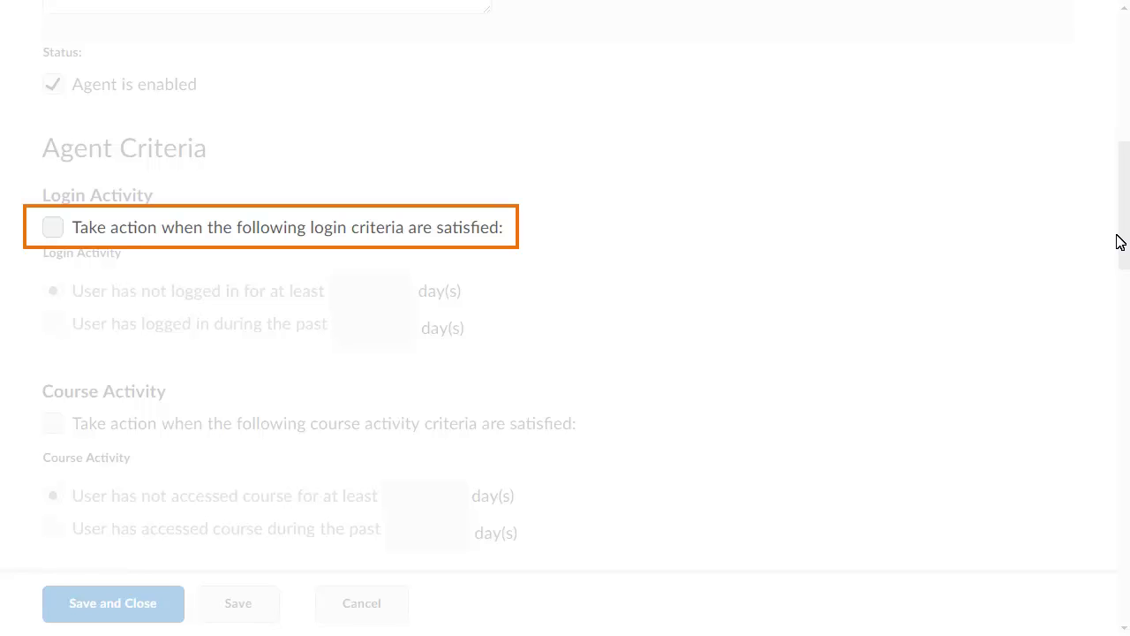
{"action": "left_click", "coordinate": [53, 228]}
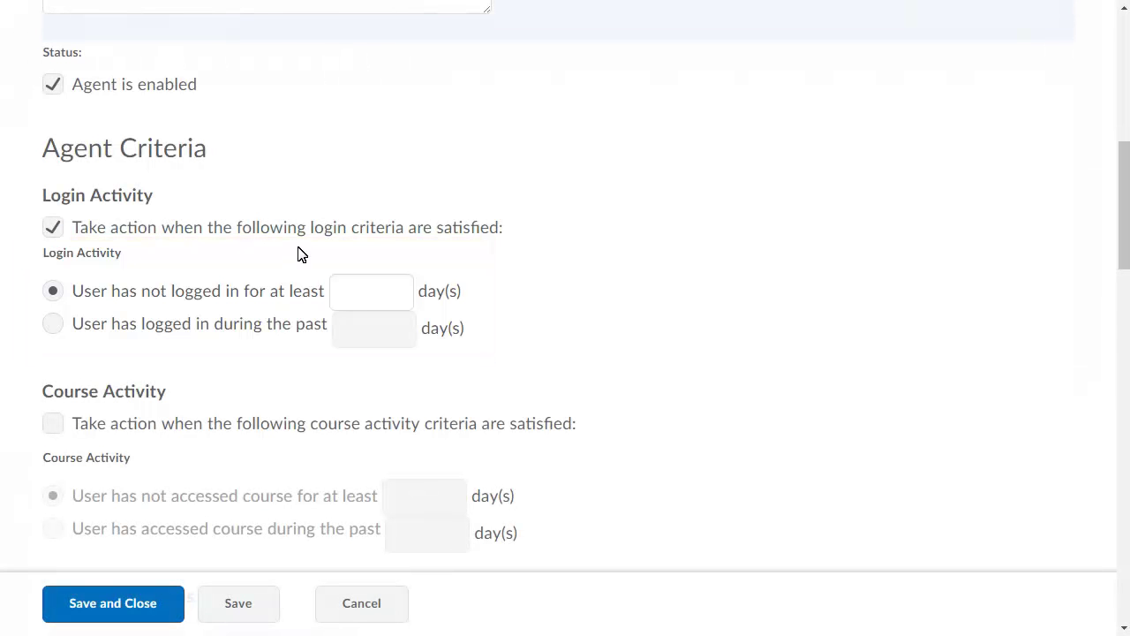
{"action": "left_click", "coordinate": [347, 292]}
{"action": "type", "text": "5"}
Have the agent take action every time it is evaluated and its criteria are satisfied, and enable its schedule.
{"action": "left_click", "coordinate": [1123, 470]}
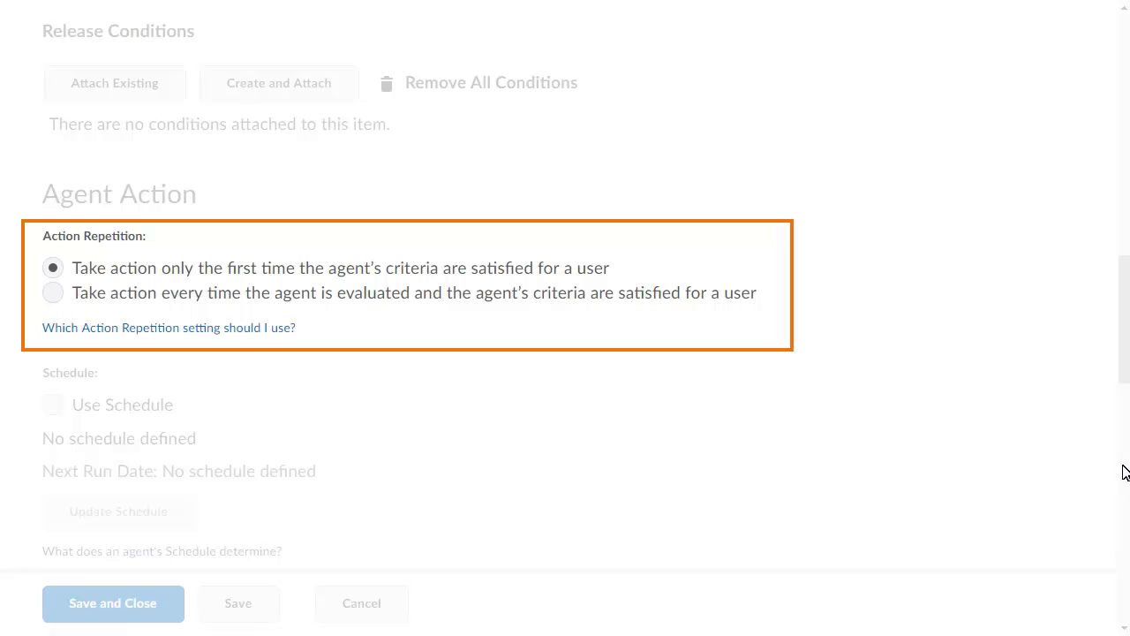
{"action": "left_click", "coordinate": [53, 294]}
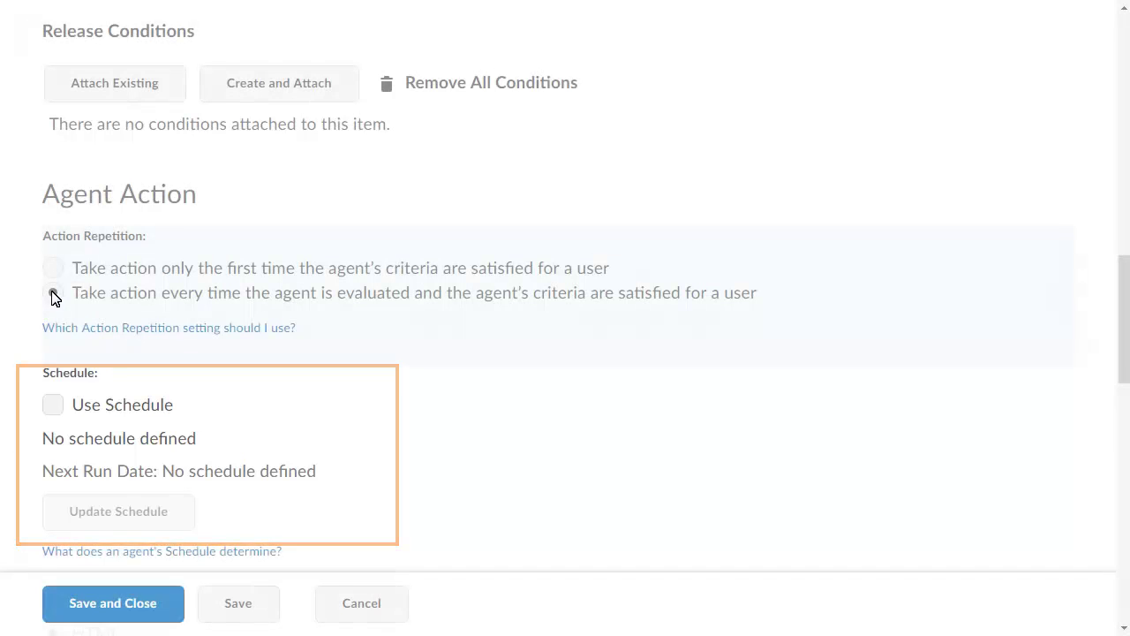
{"action": "left_click", "coordinate": [53, 406]}
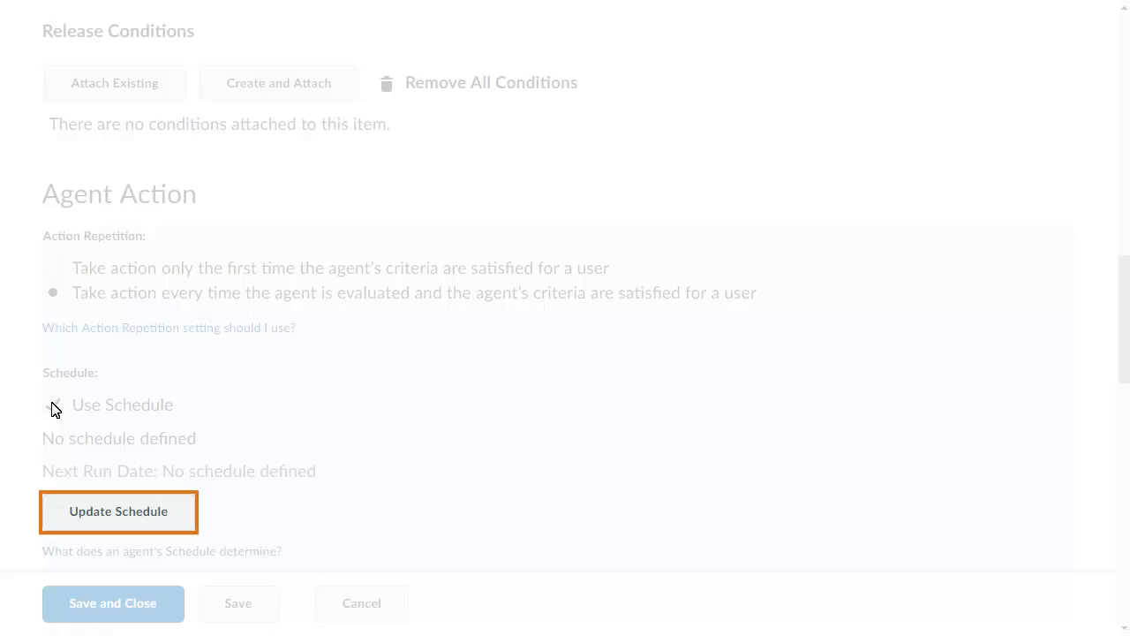
Update the agent's daily schedule to repeat every 1 day, with start date 9/1/2017 and end date 11/22/2017.
{"action": "left_click", "coordinate": [96, 512]}
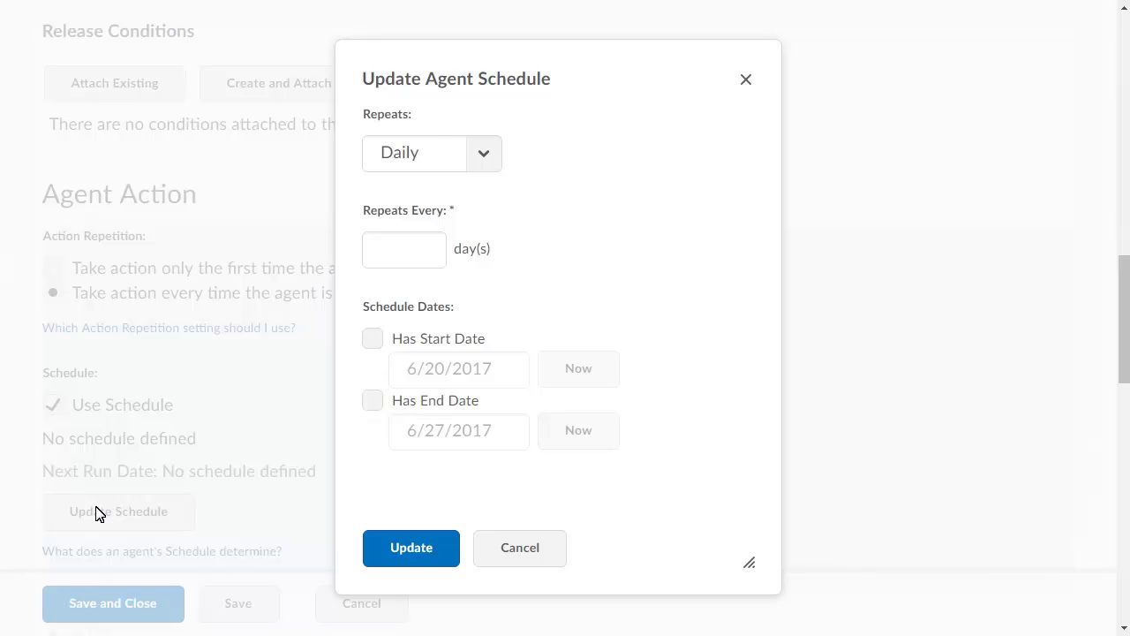
{"action": "left_click", "coordinate": [374, 250]}
{"action": "type", "text": "1"}
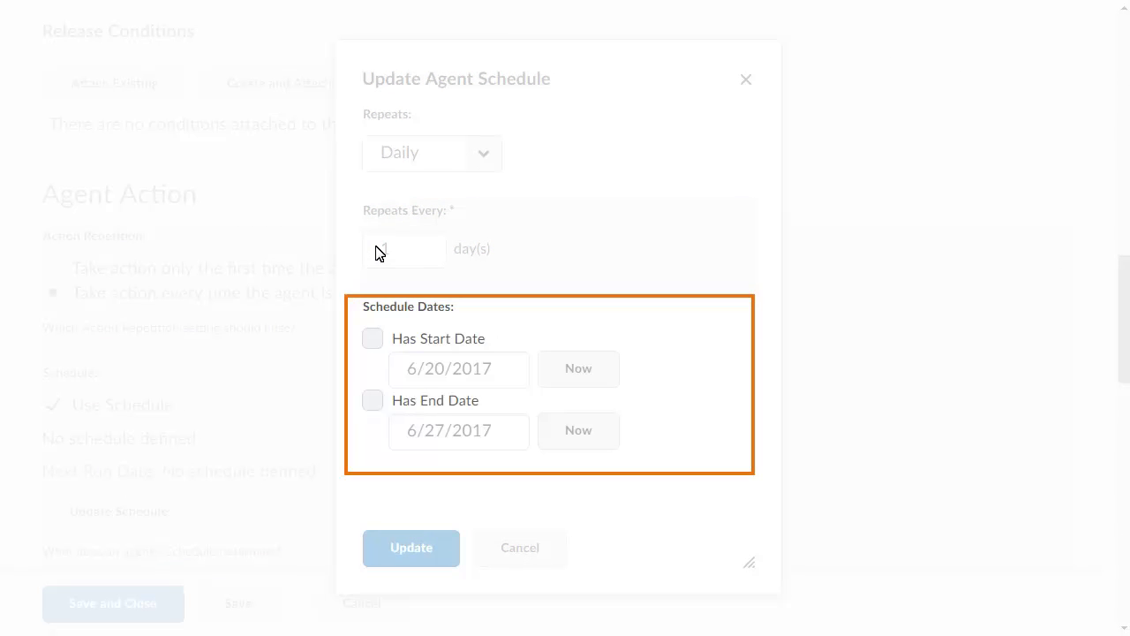
{"action": "left_click", "coordinate": [372, 340]}
{"action": "triple_click", "coordinate": [416, 368]}
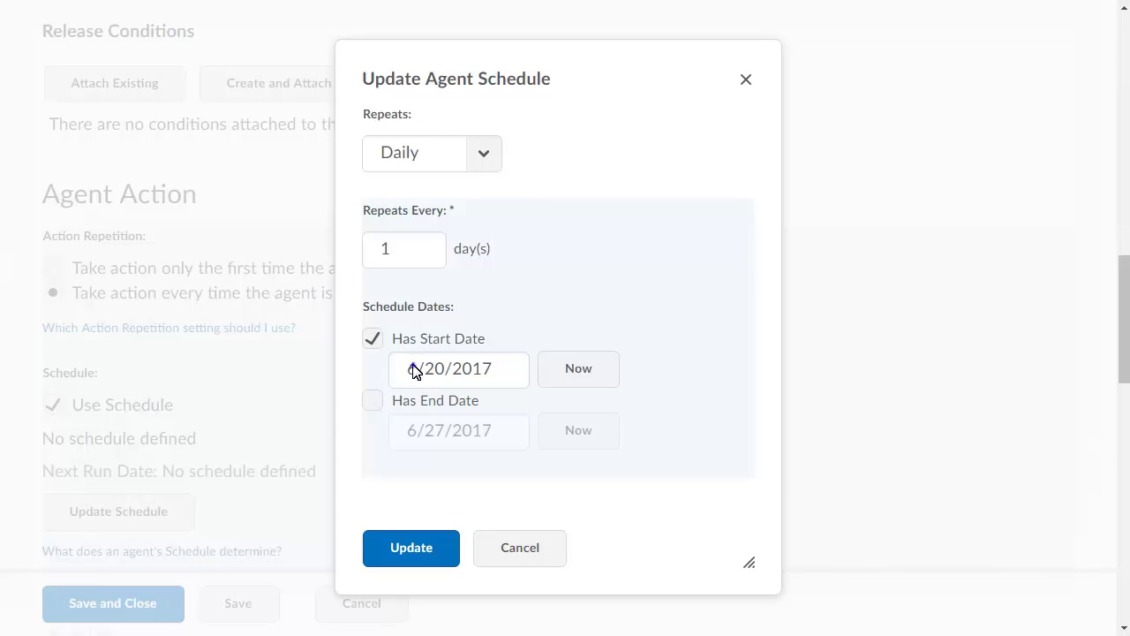
{"action": "type", "text": "9/1/2017"}
{"action": "left_click", "coordinate": [374, 402]}
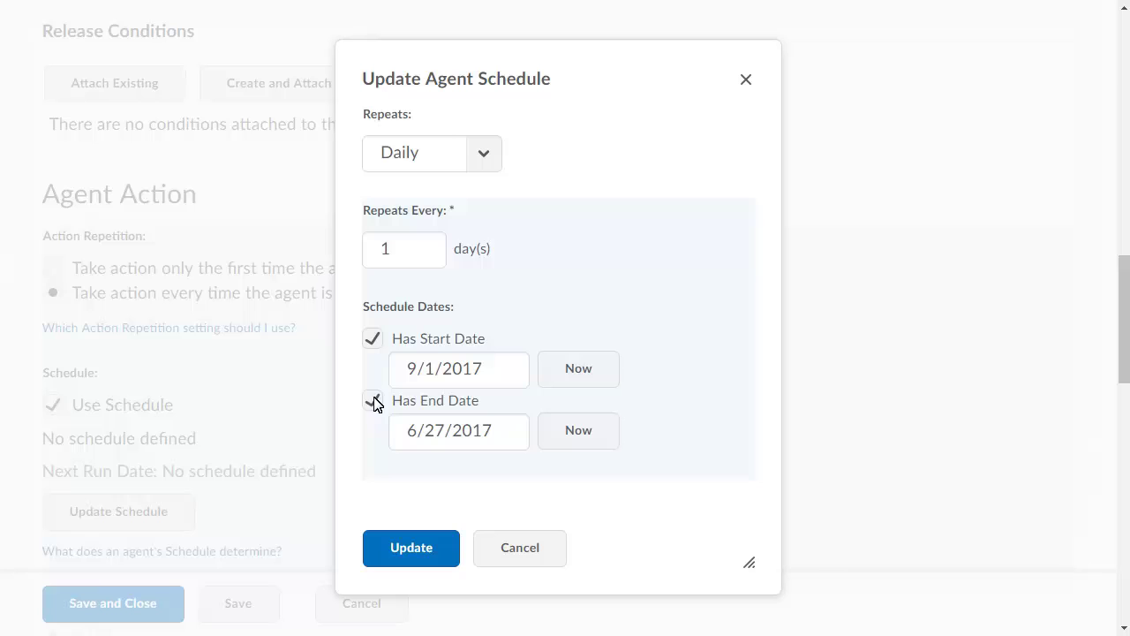
{"action": "triple_click", "coordinate": [419, 433]}
{"action": "type", "text": "11/22/2017"}
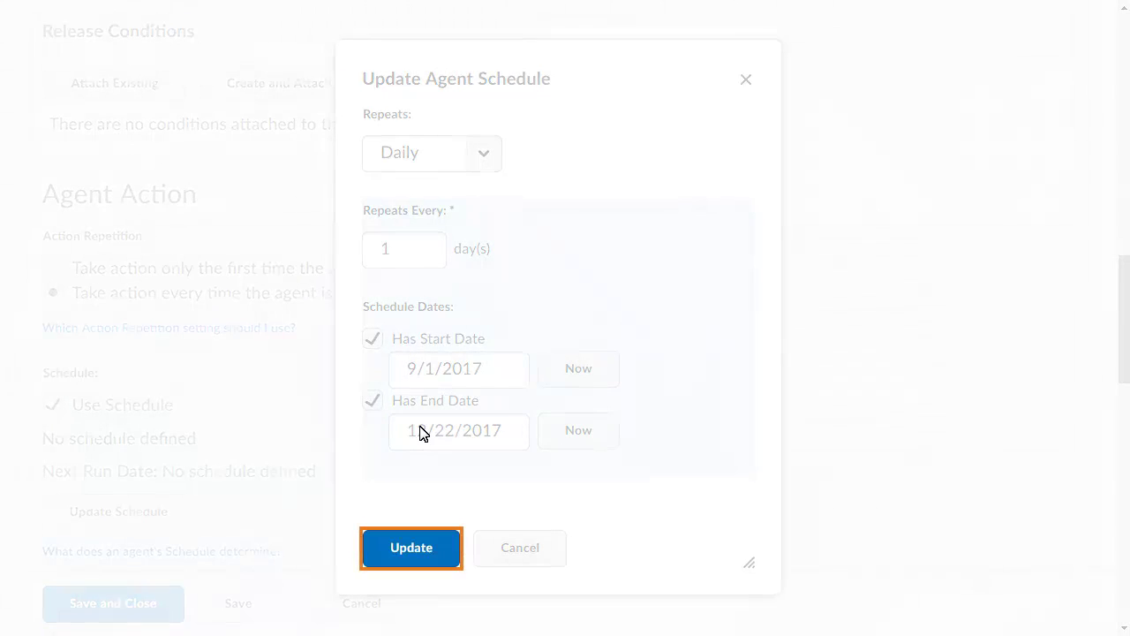
{"action": "left_click", "coordinate": [396, 547]}
Address the agent's email to {InitiatingUser} and set its subject to "Upcoming course activities and assessments".
{"action": "left_click", "coordinate": [1125, 601]}
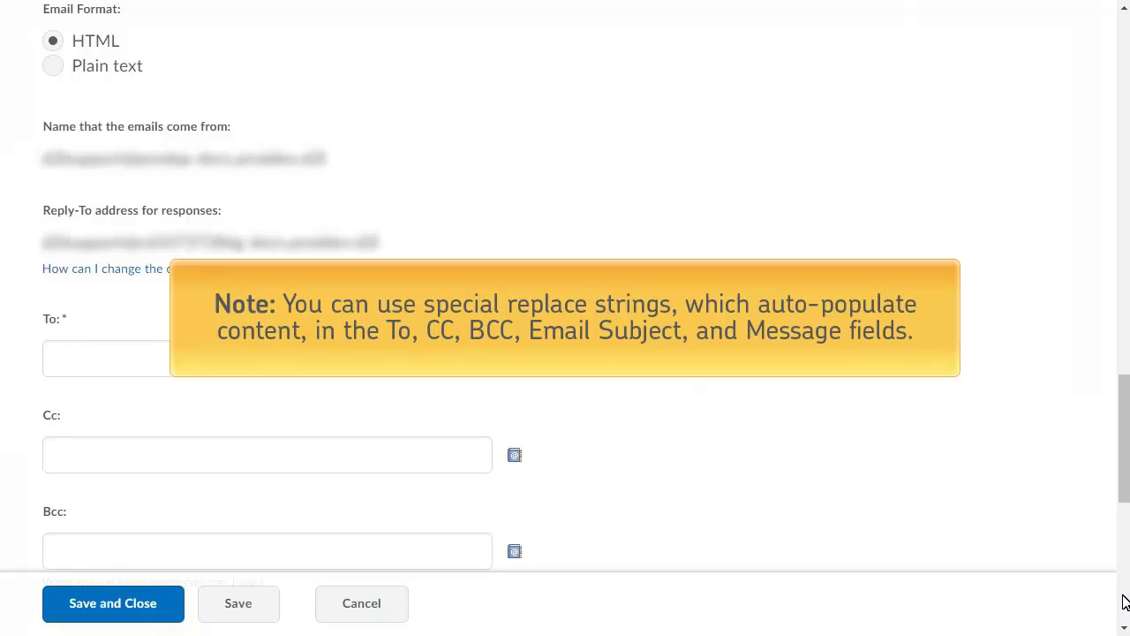
{"action": "left_click", "coordinate": [56, 358]}
{"action": "type", "text": "{InitiatingUser}"}
{"action": "left_click", "coordinate": [1124, 598]}
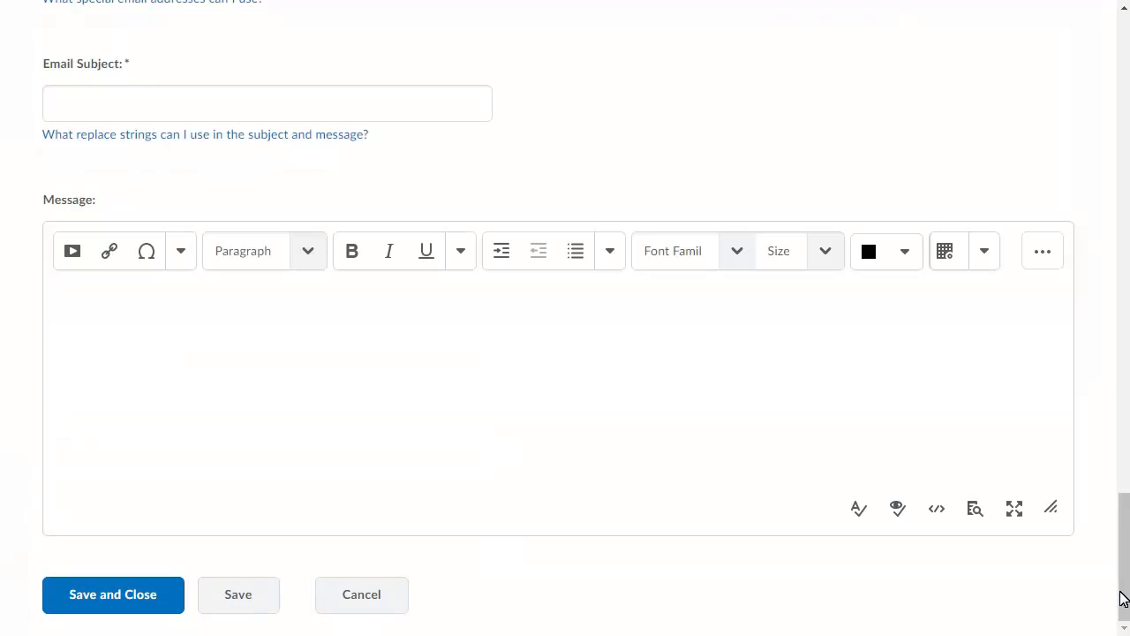
{"action": "left_click", "coordinate": [55, 104]}
{"action": "type", "text": "Upcoming course activities and assessments"}
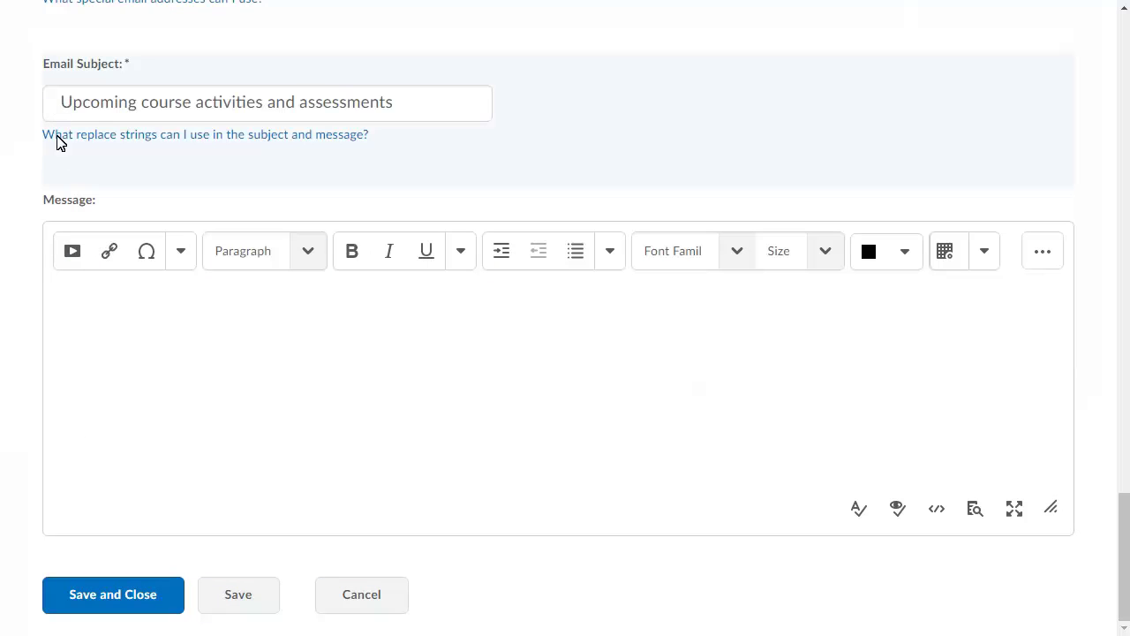
Write a message to {InitiatingUserFirstName} about not logging in, staying up-to-date on course content and reviewing assessment deadlines, signed by the instructor, and save and close the agent.
{"action": "left_click", "coordinate": [59, 290]}
{"action": "type", "text": "Dear {InitiatingUserFirstName}, It's been a while since you've logged into the course. Please take some time to ensure that you are up-to-date on the latest course content as well as review assessment deadlines. Best regards, Mrs. Reynolds"}
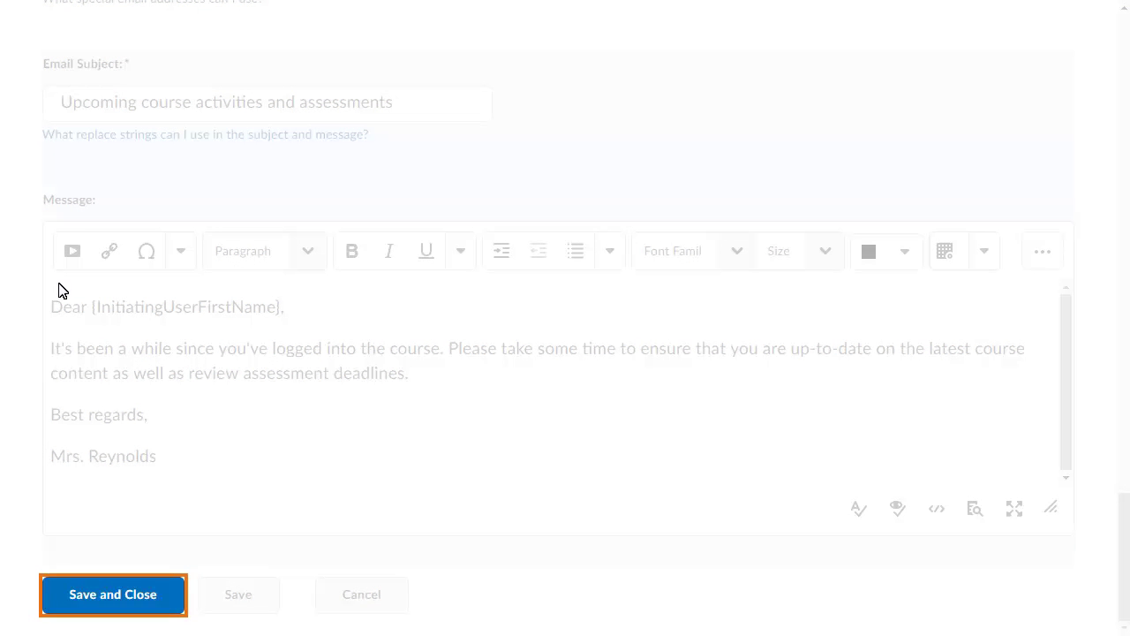
{"action": "left_click", "coordinate": [97, 594]}
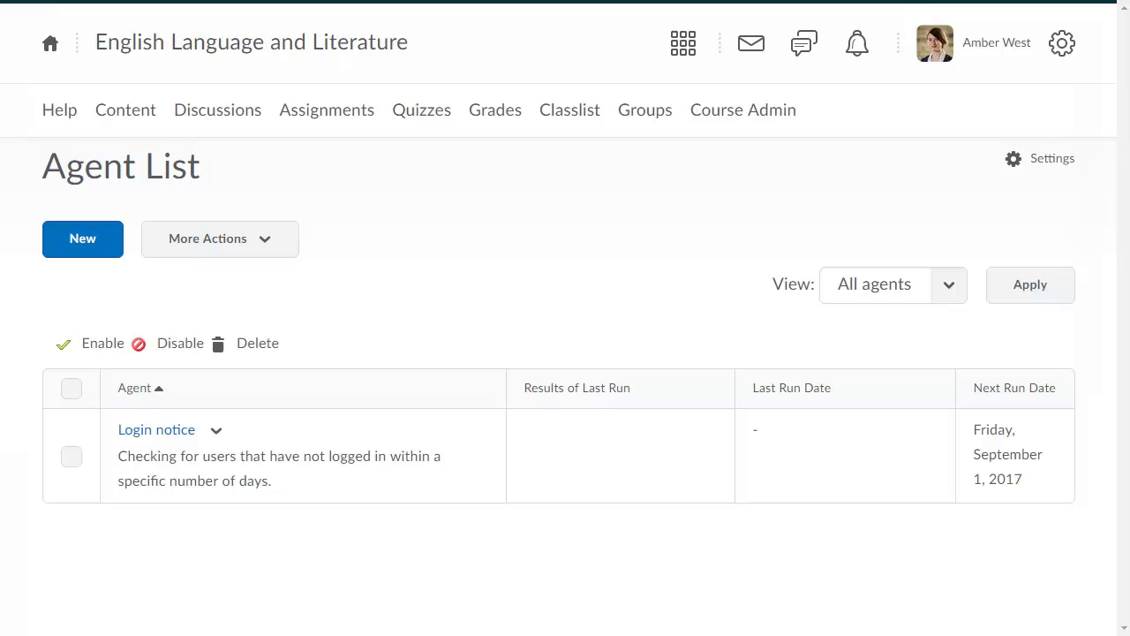